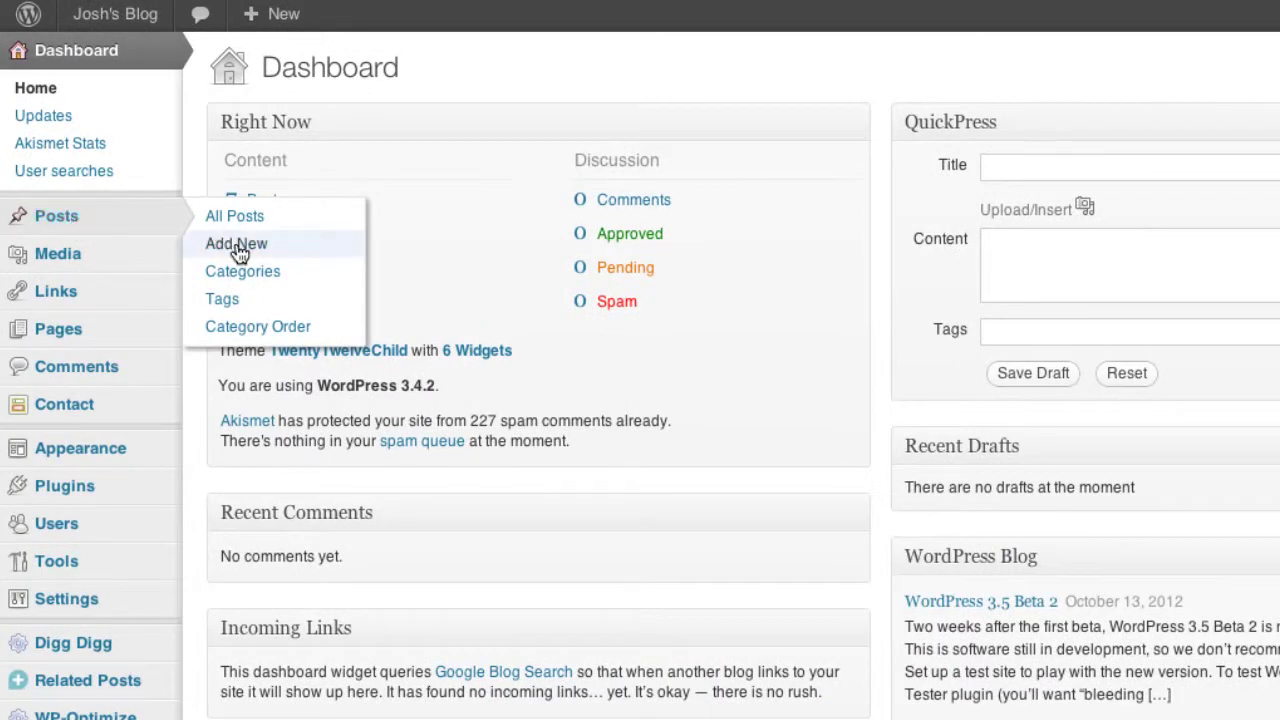
Step: Start a new post titled 'This is a really important post about wordpress' to generate its permalink
left_click(334, 250)
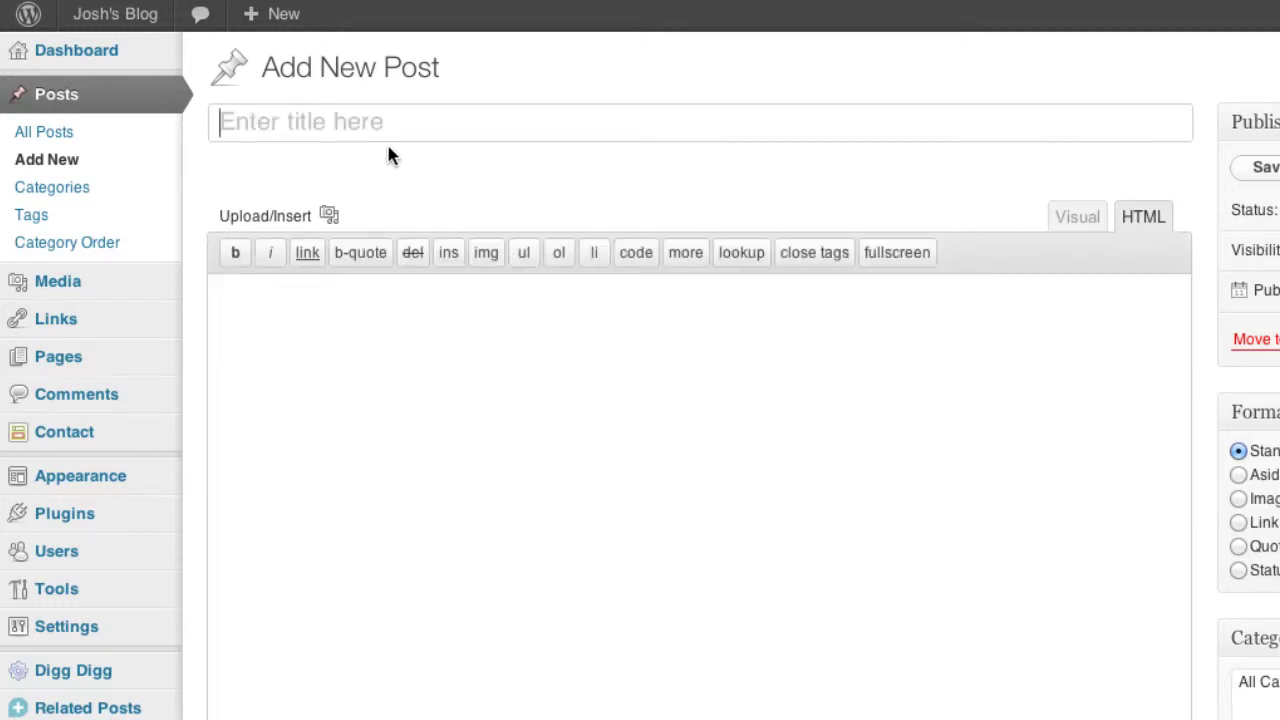
key("shift")
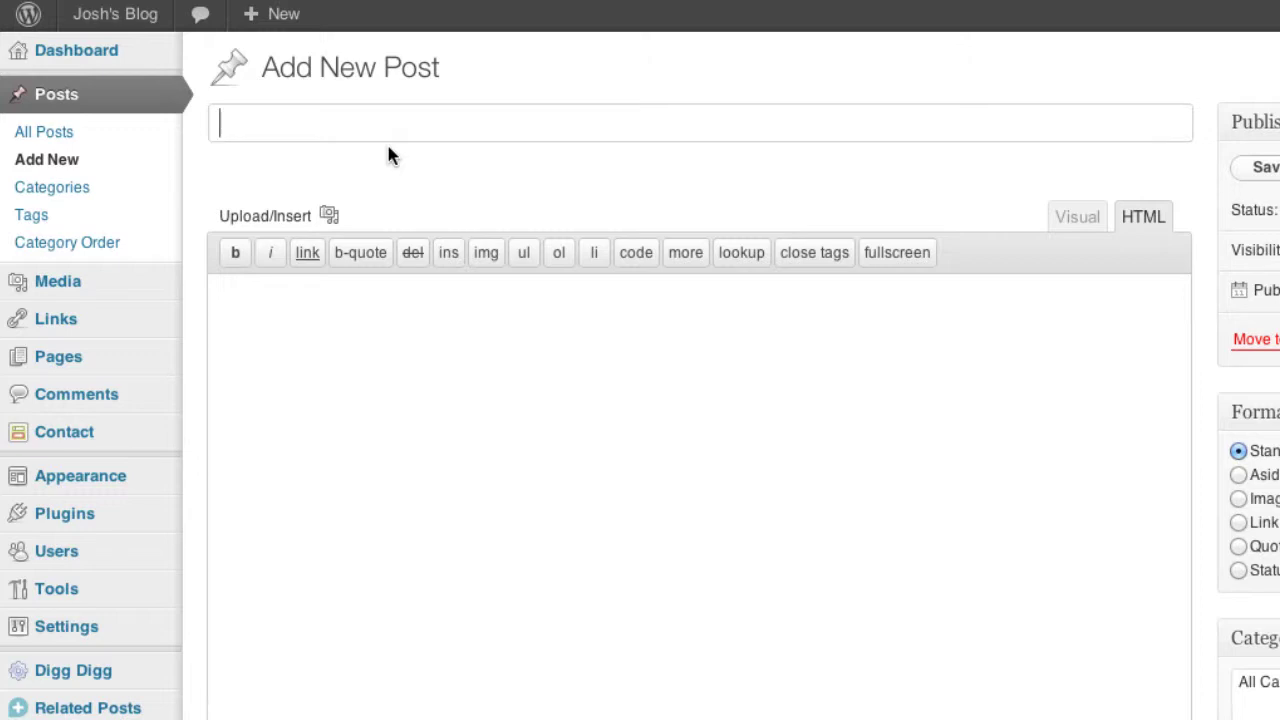
type("This is a ")
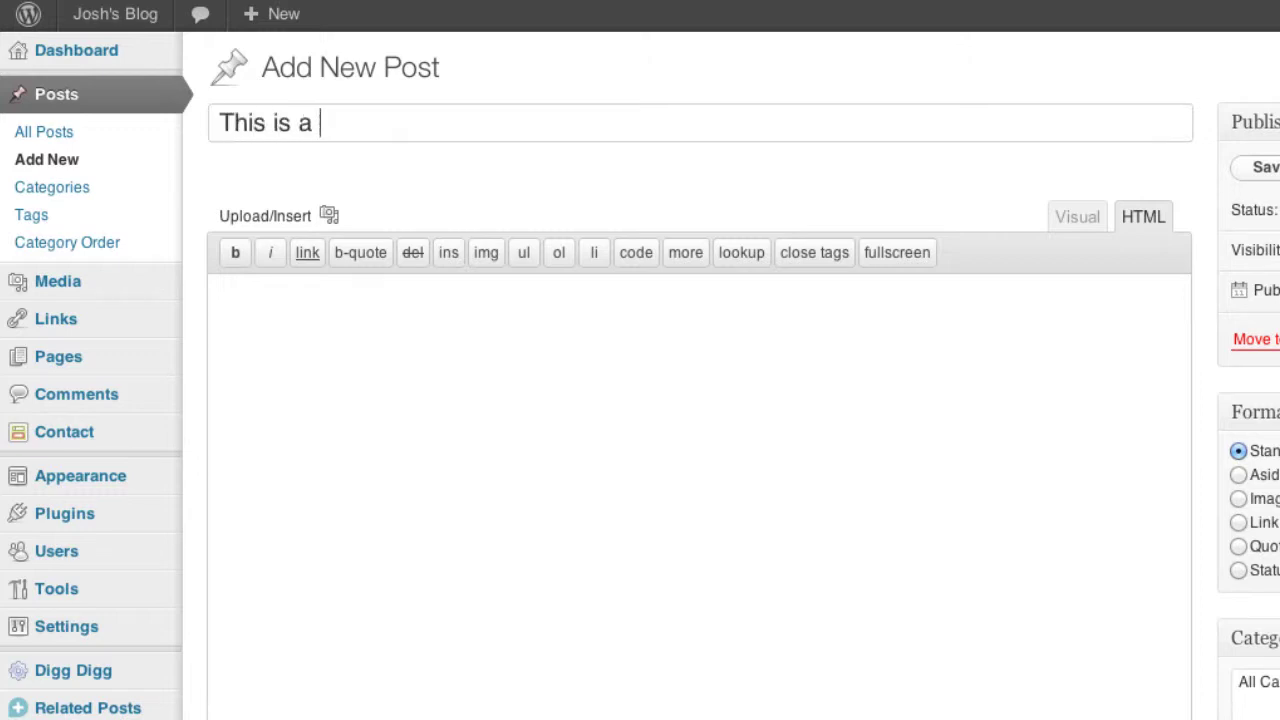
type("really important ")
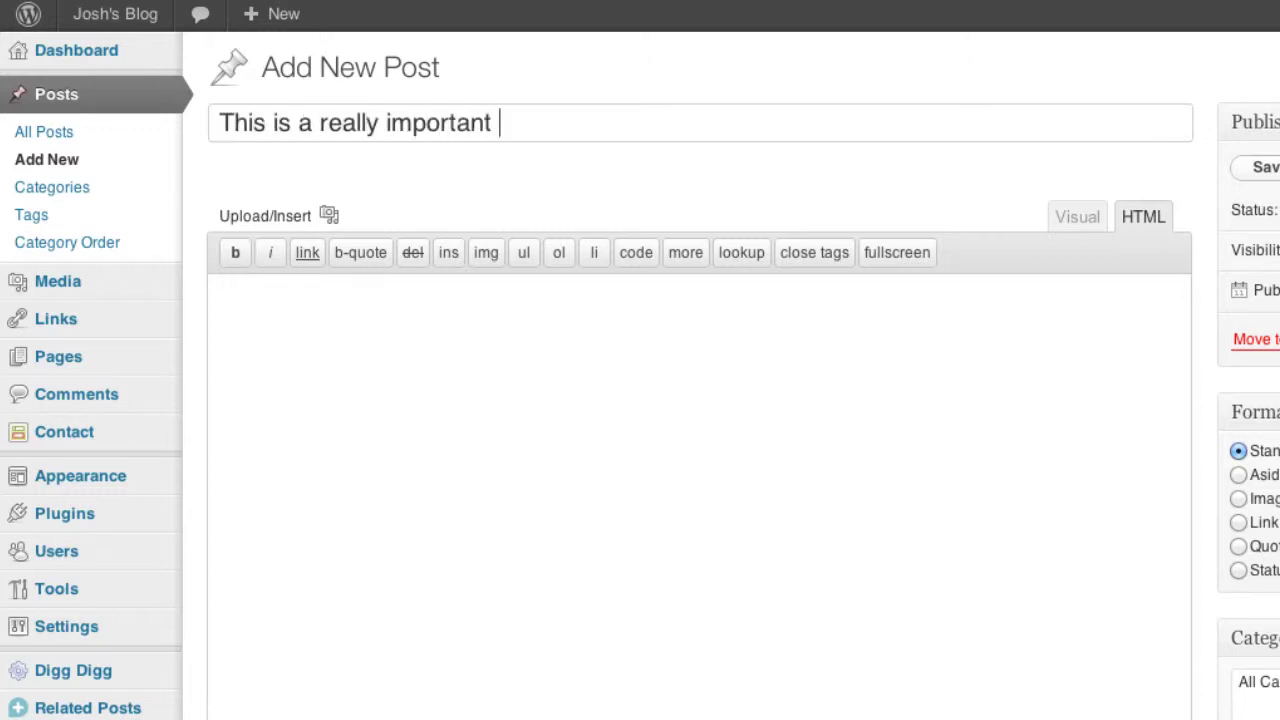
type("post about ")
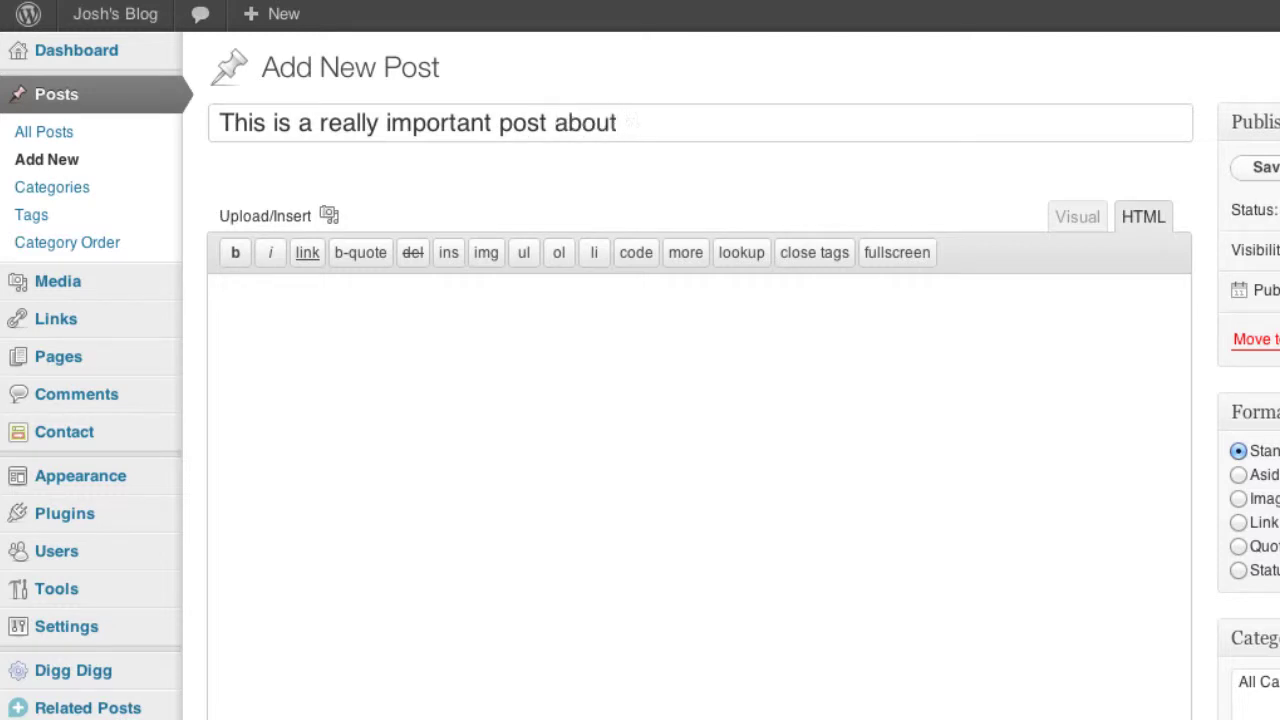
type("wordpress")
key("Tab")
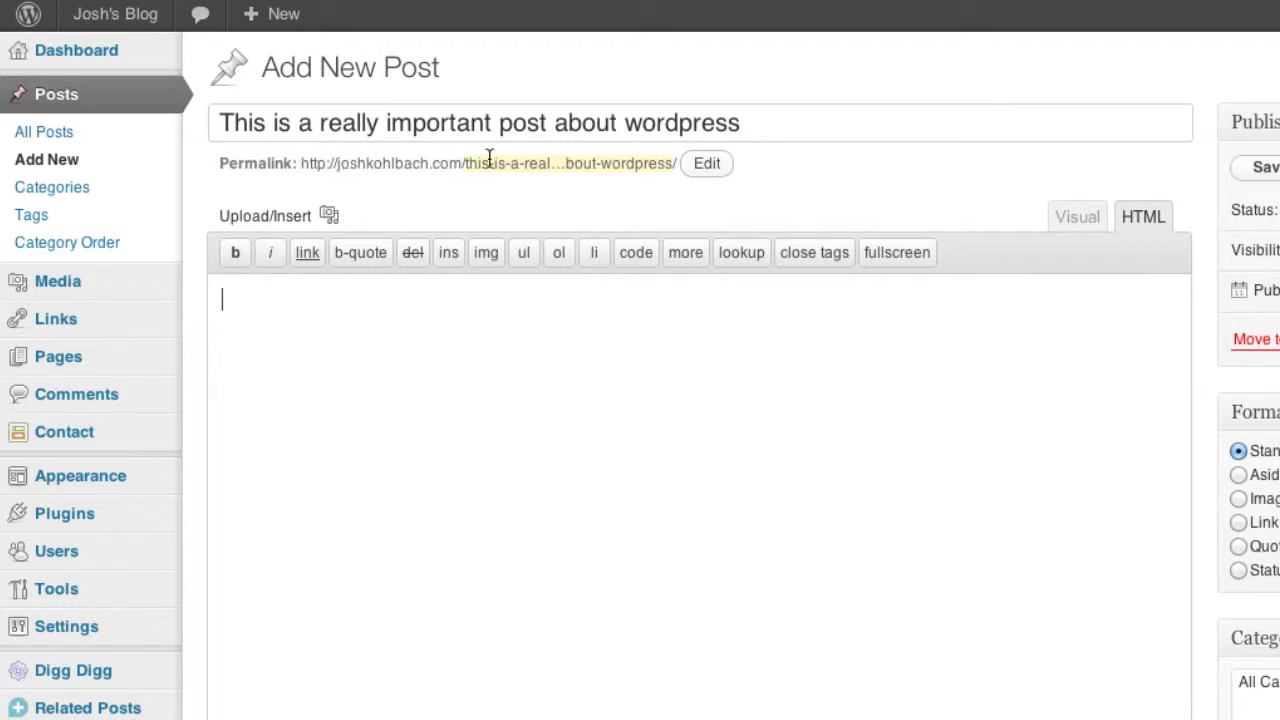
Step: Make the permalink slug editable and work on selecting its leading words
left_click(605, 160)
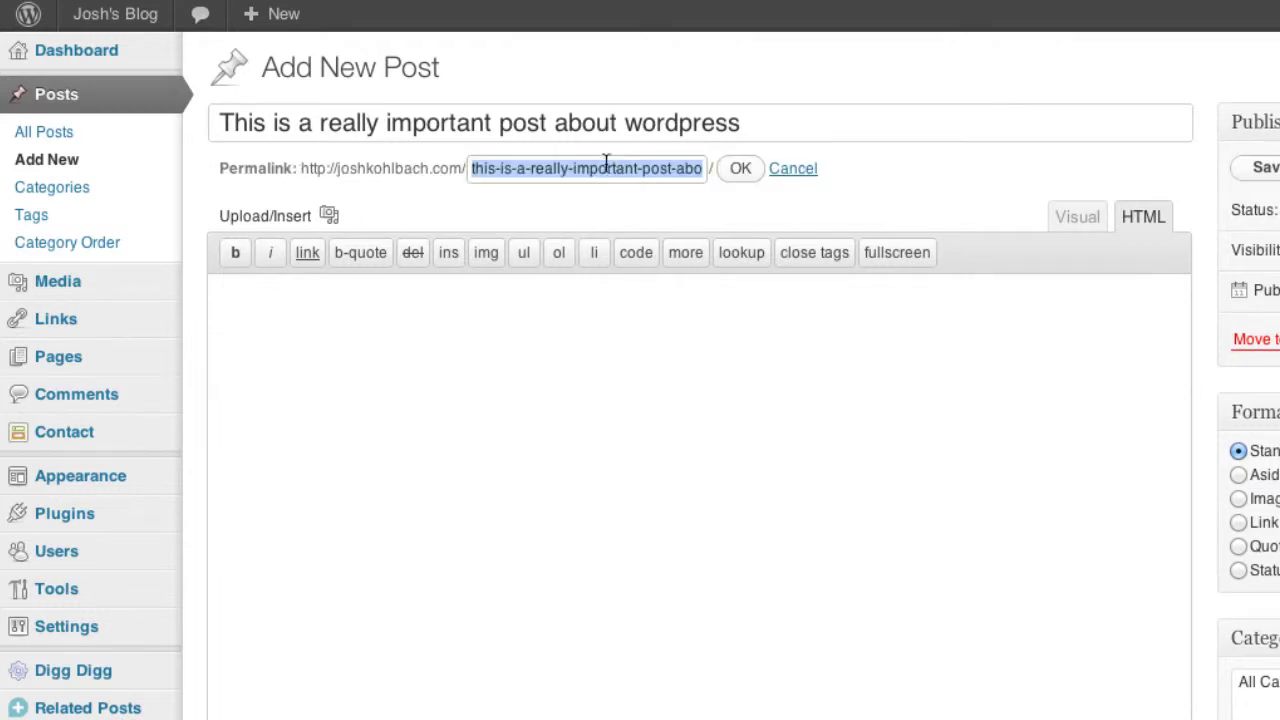
left_click(478, 168)
left_click_drag(470, 168, 528, 168)
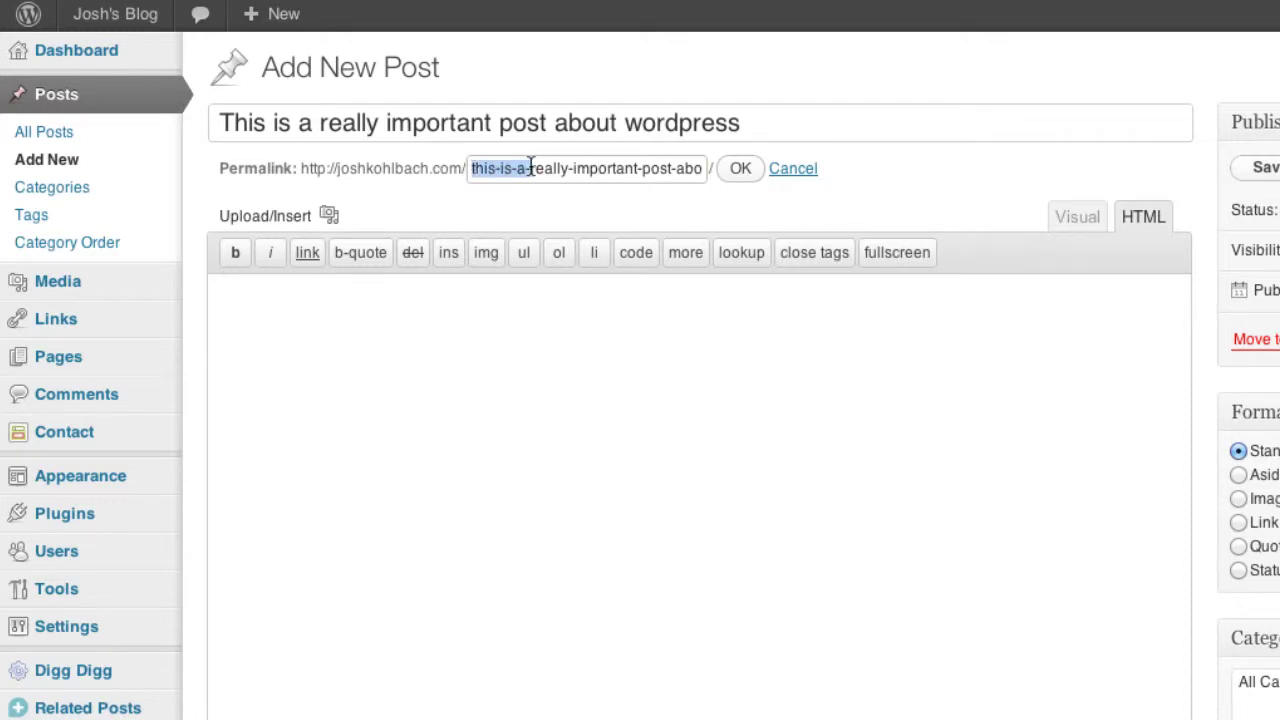
left_click(529, 168)
key("shift+End")
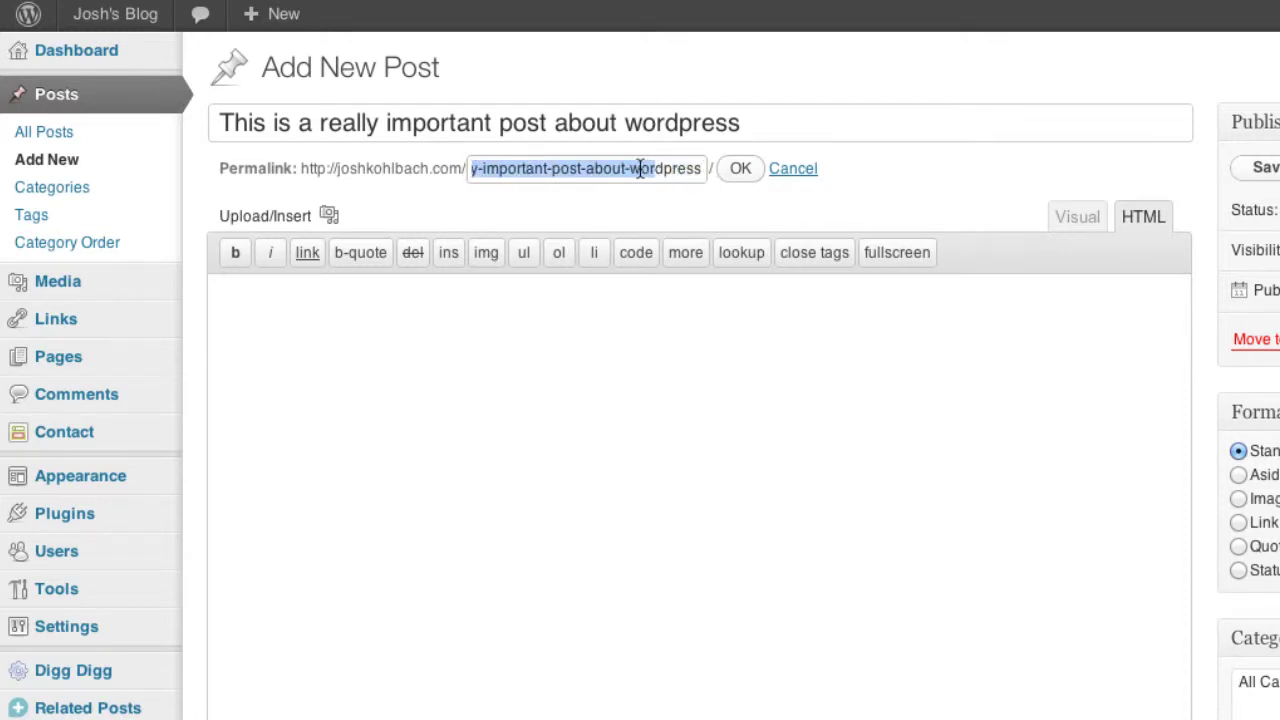
mouse_move(625, 168)
left_mouse_down()
mouse_move(690, 168)
mouse_move(466, 170)
left_mouse_up()
left_click(697, 168)
key("shift+Left")
key("shift+Left")
key("shift+Left")
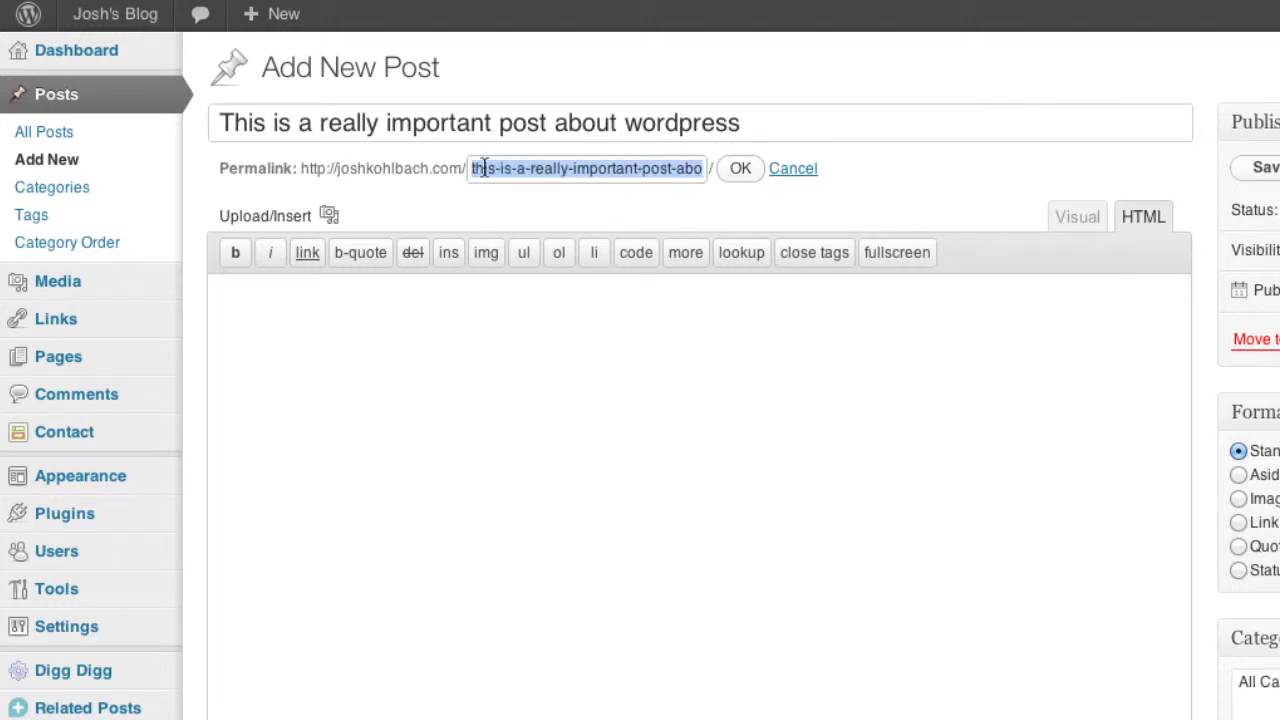
left_click(495, 168)
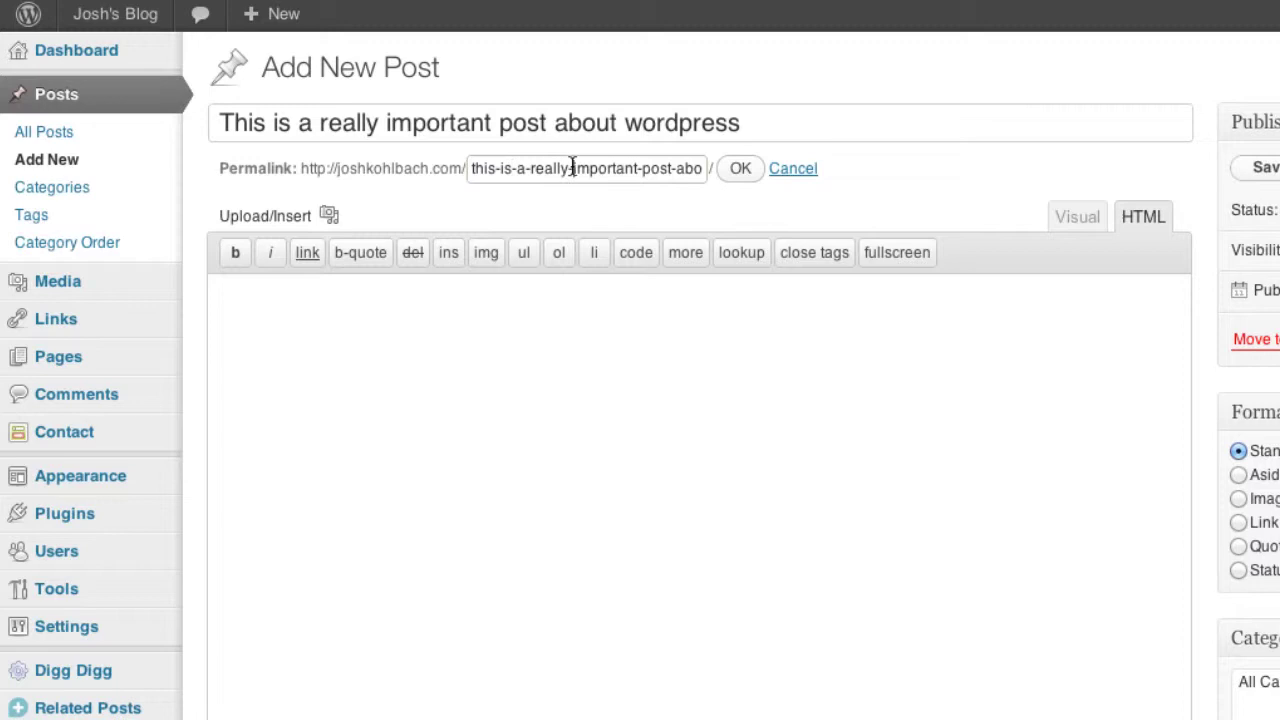
Step: Delete 'this-is-a-really-' and save the slug as important-post-about-wordpress
left_click_drag(572, 168, 636, 163)
left_click(549, 168)
left_click_drag(572, 168, 515, 122)
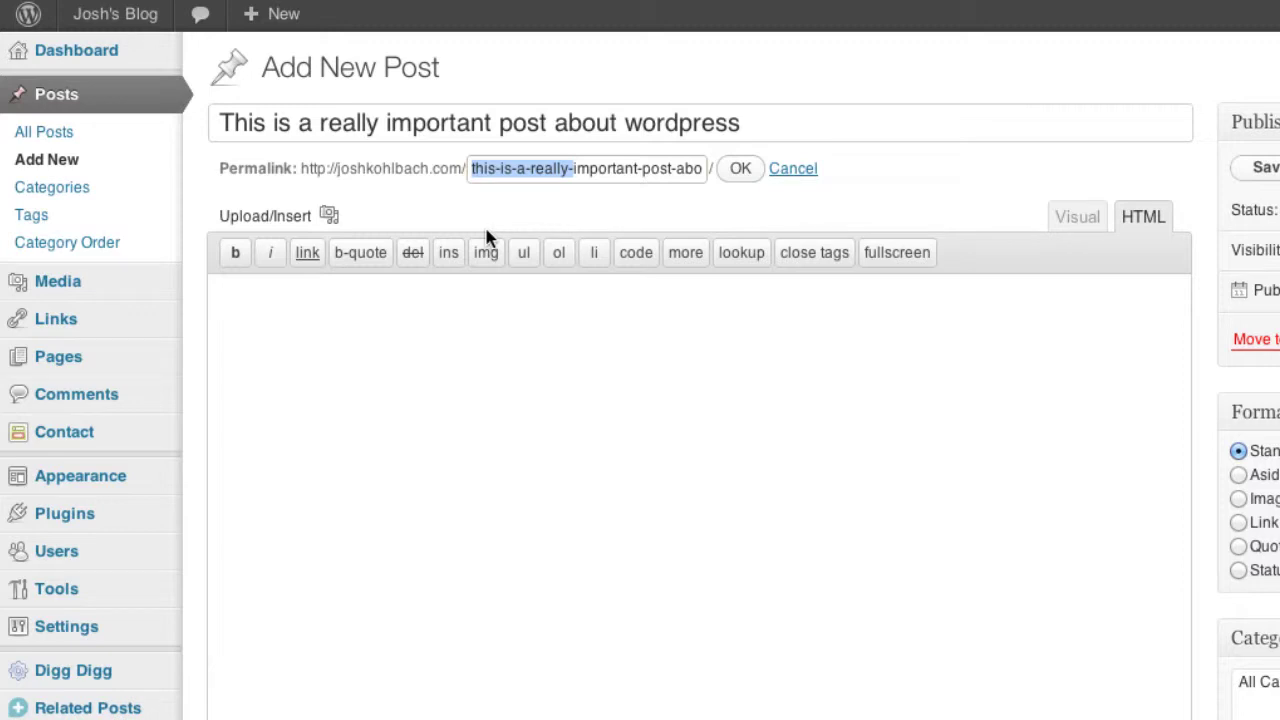
key("BackSpace")
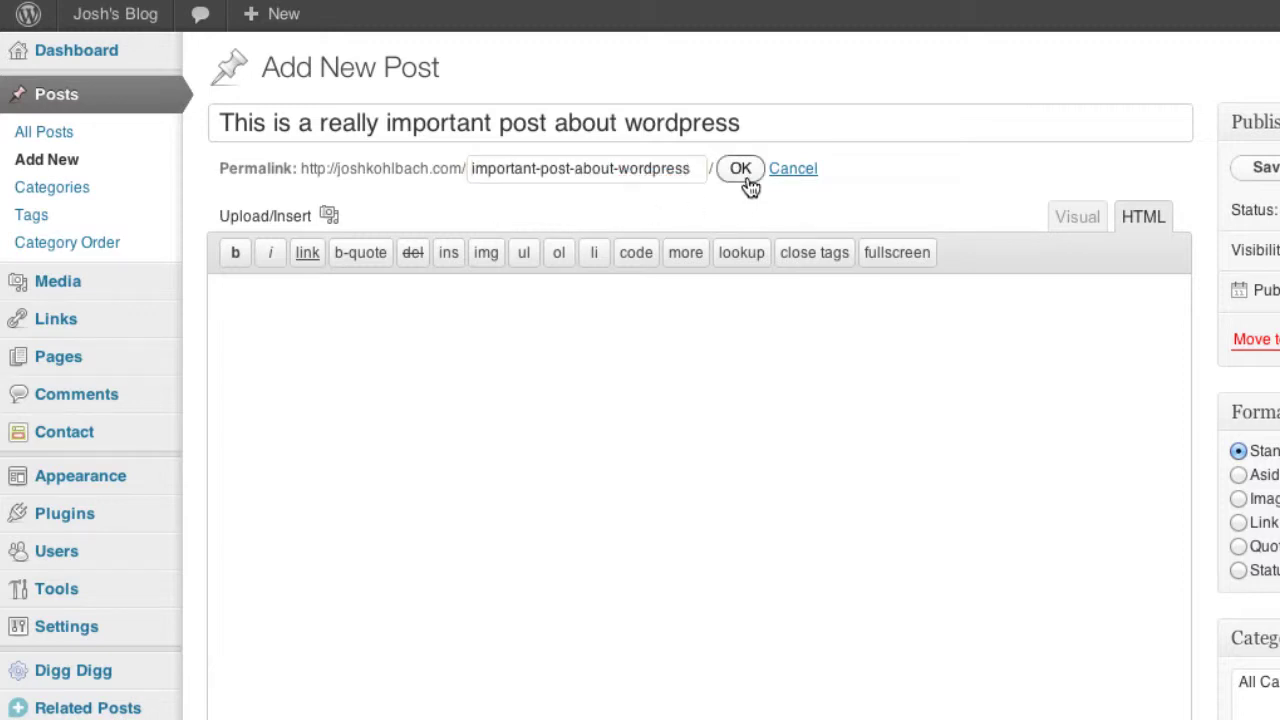
left_click(740, 170)
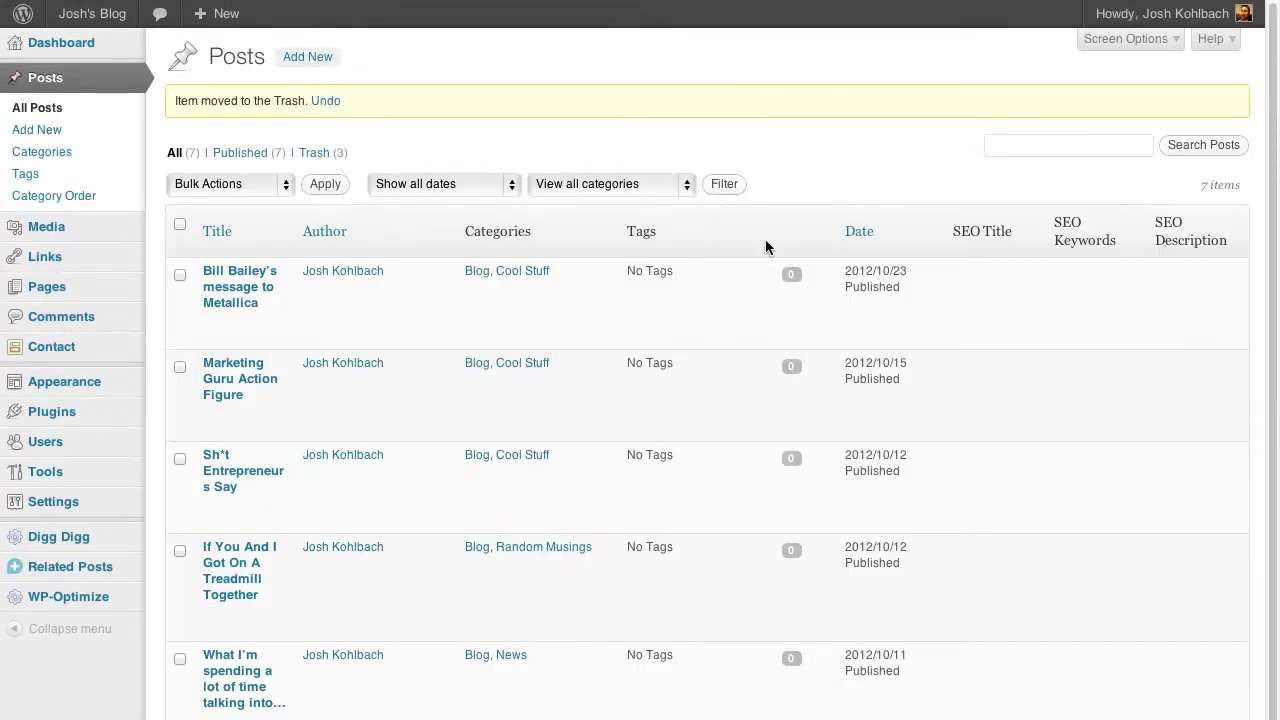
Step: Empty the Trash, permanently deleting its three items, then go to Add New Plugins
left_click(327, 158)
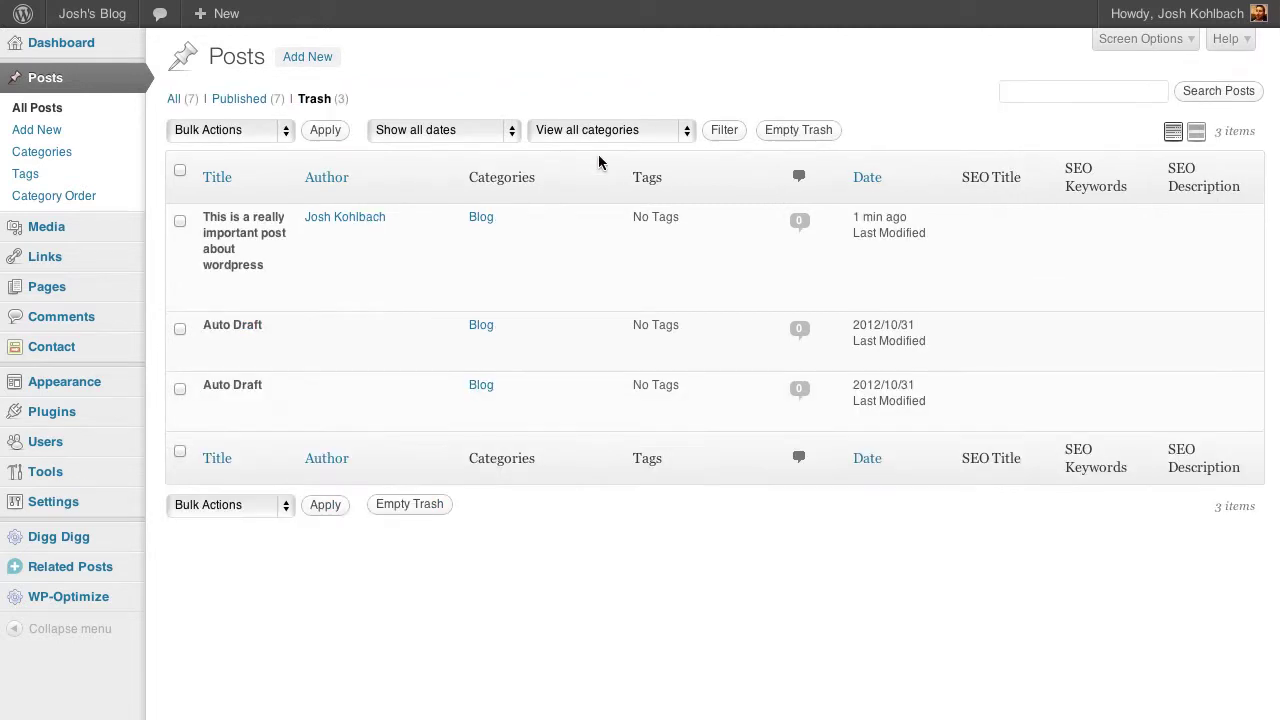
left_click(806, 131)
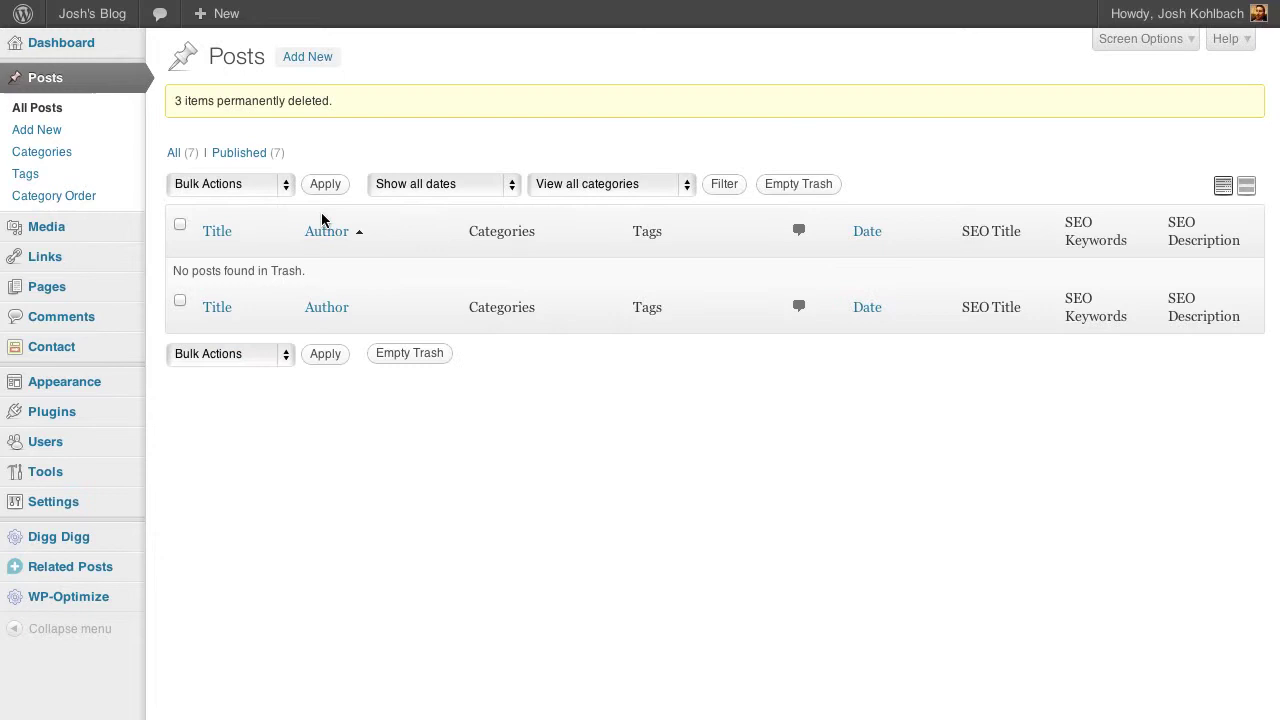
mouse_move(51, 411)
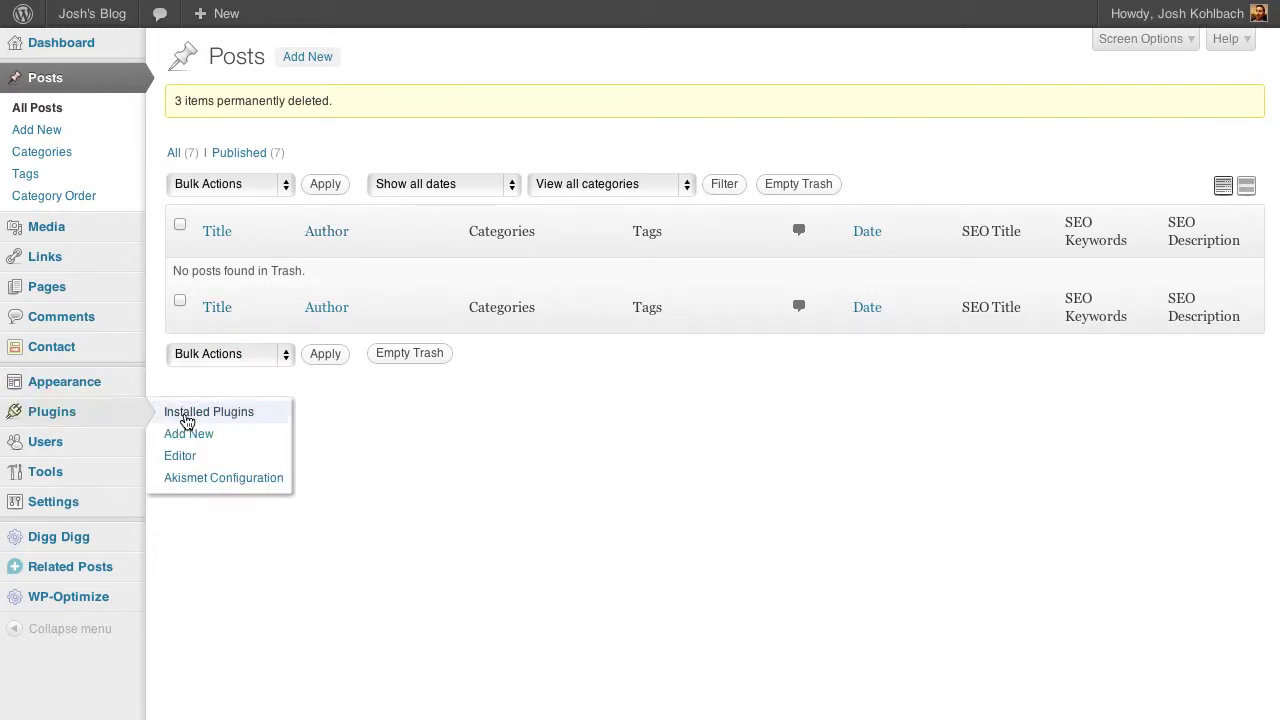
left_click(185, 441)
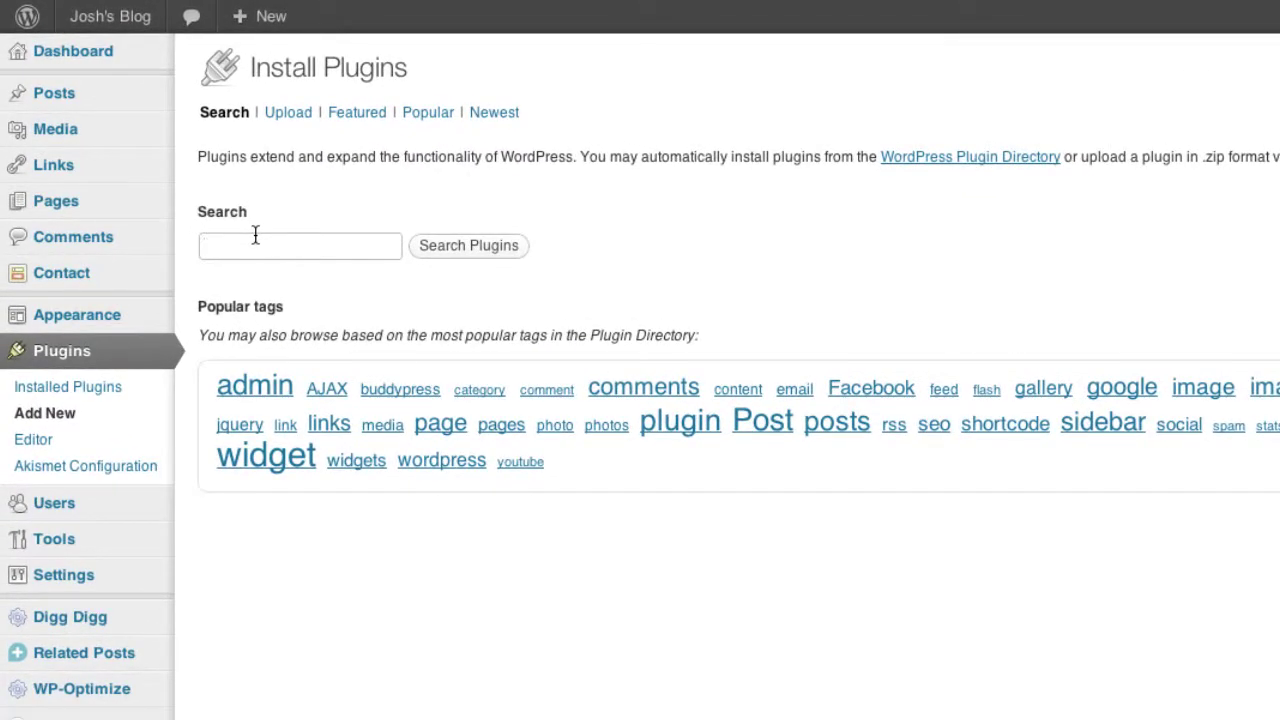
Step: Search the plugin directory for 'seo slugs' and install the SEO Slugs plugin
type("seo slugs")
left_click(430, 246)
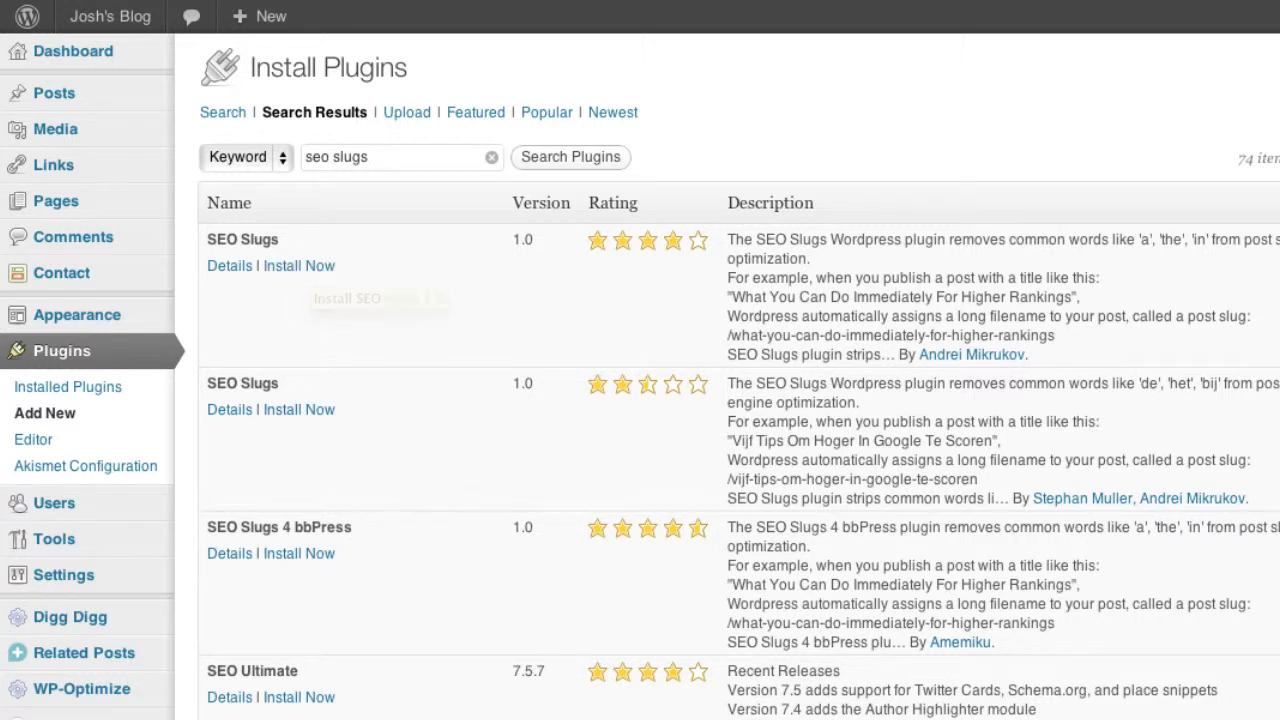
left_click(310, 278)
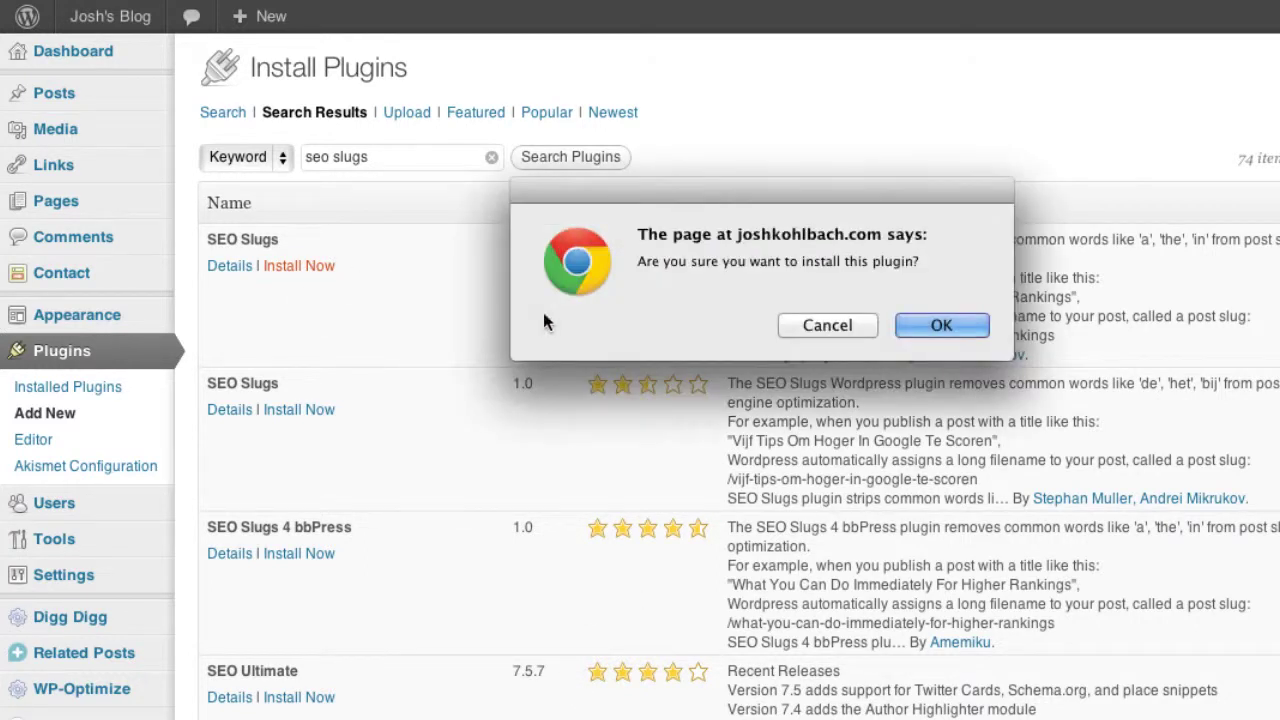
left_click(936, 325)
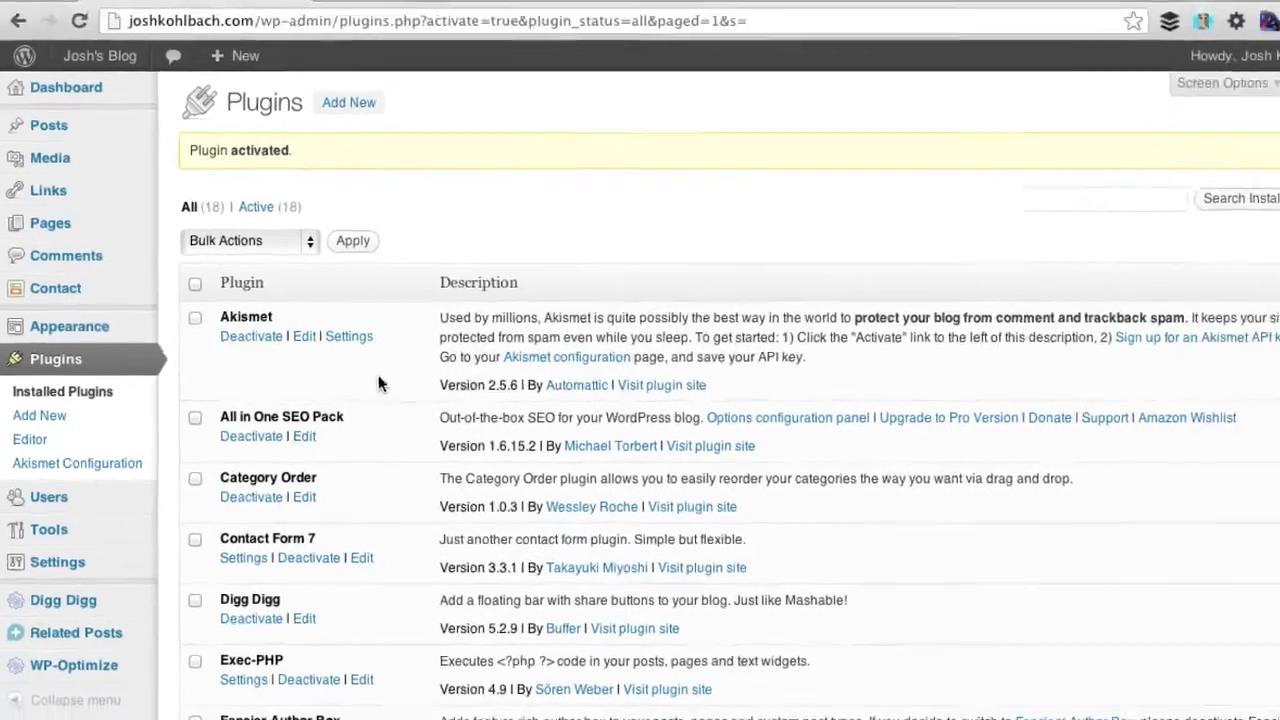
Step: Scroll through the Installed Plugins list to confirm SEO Slugs is active
scroll(366, 390, "down", 2)
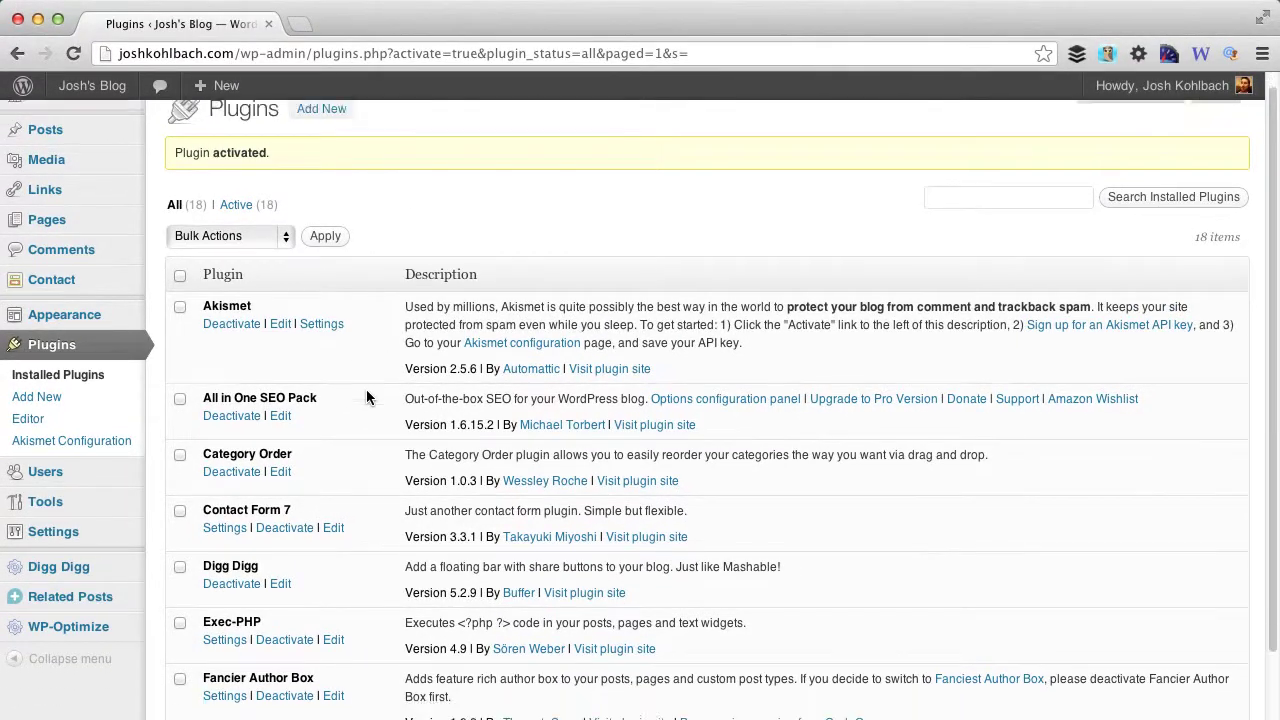
scroll(366, 397, "up", 1)
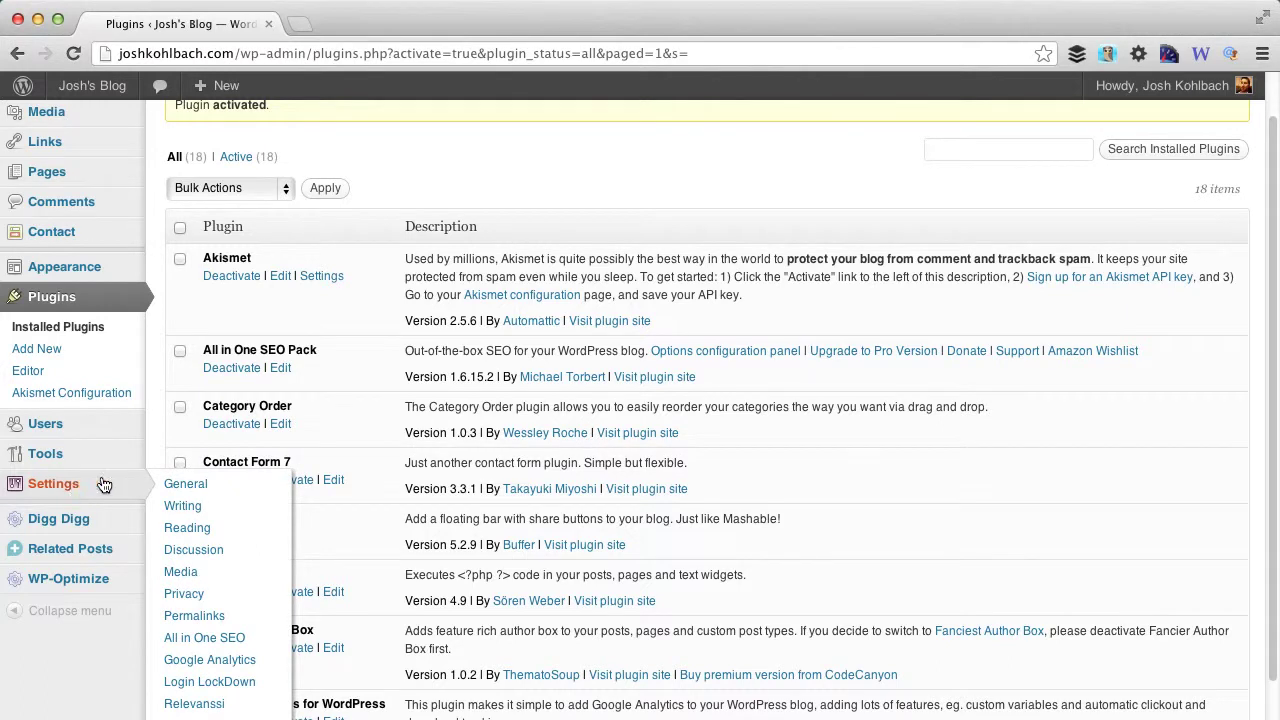
scroll(259, 377, "up", 2)
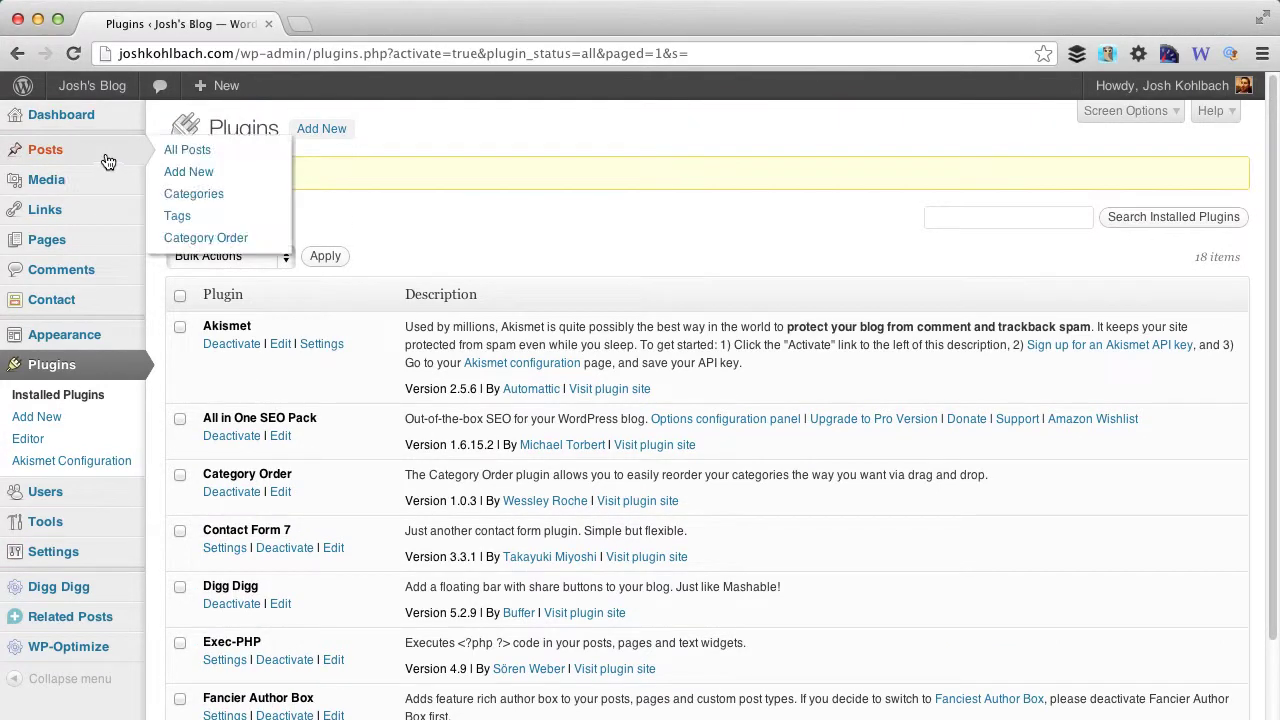
mouse_move(45, 149)
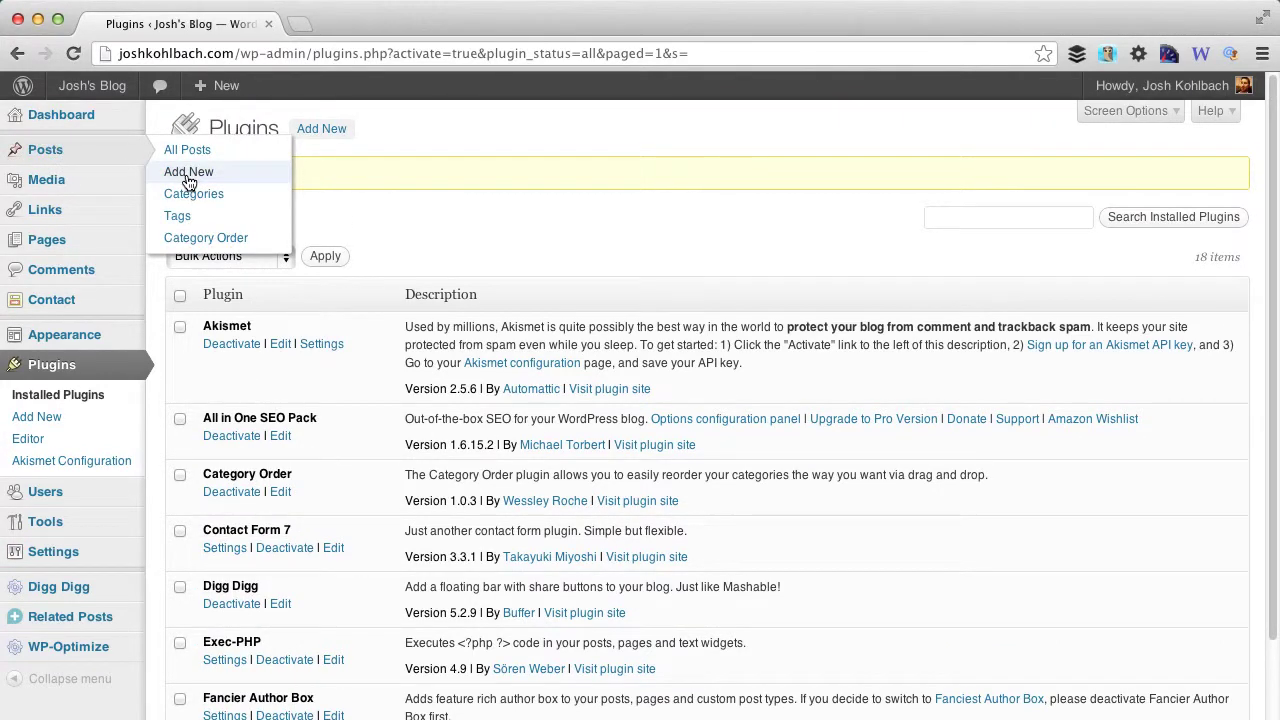
Step: Add a new post titled 'This is a really important post about WordPress', correcting the typo
left_click(190, 174)
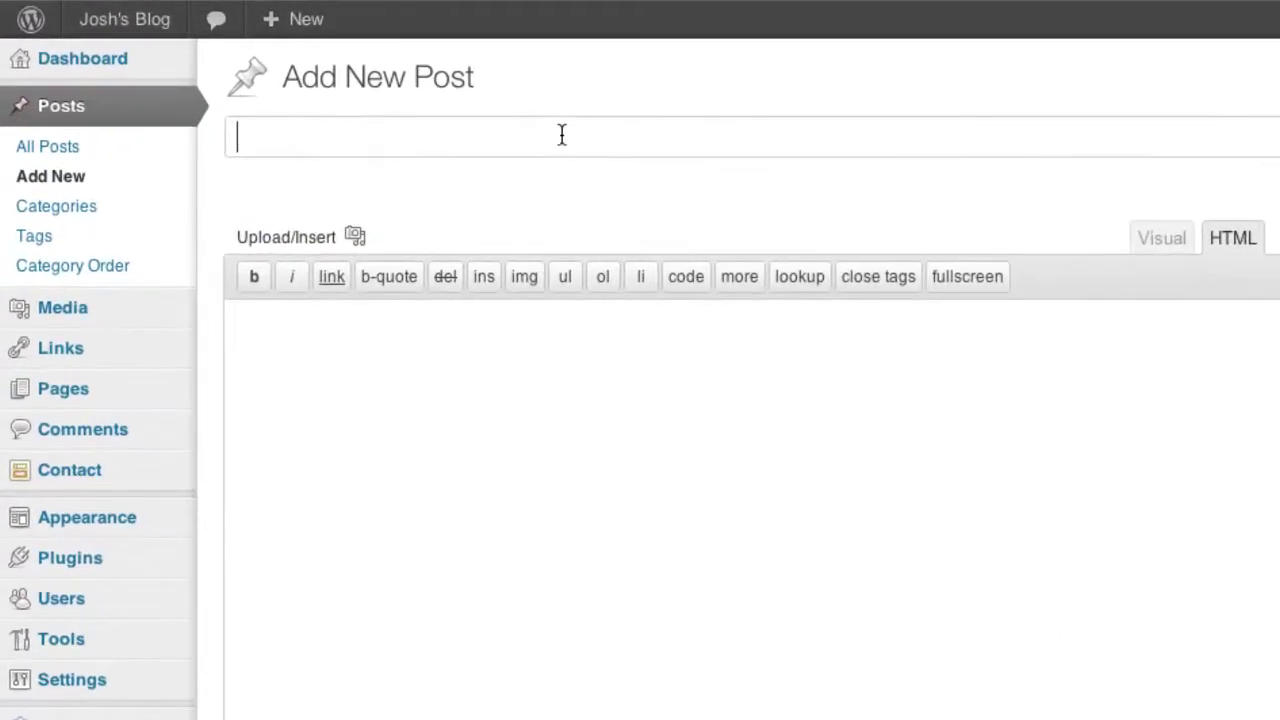
type("Thi")
type("s is a really im")
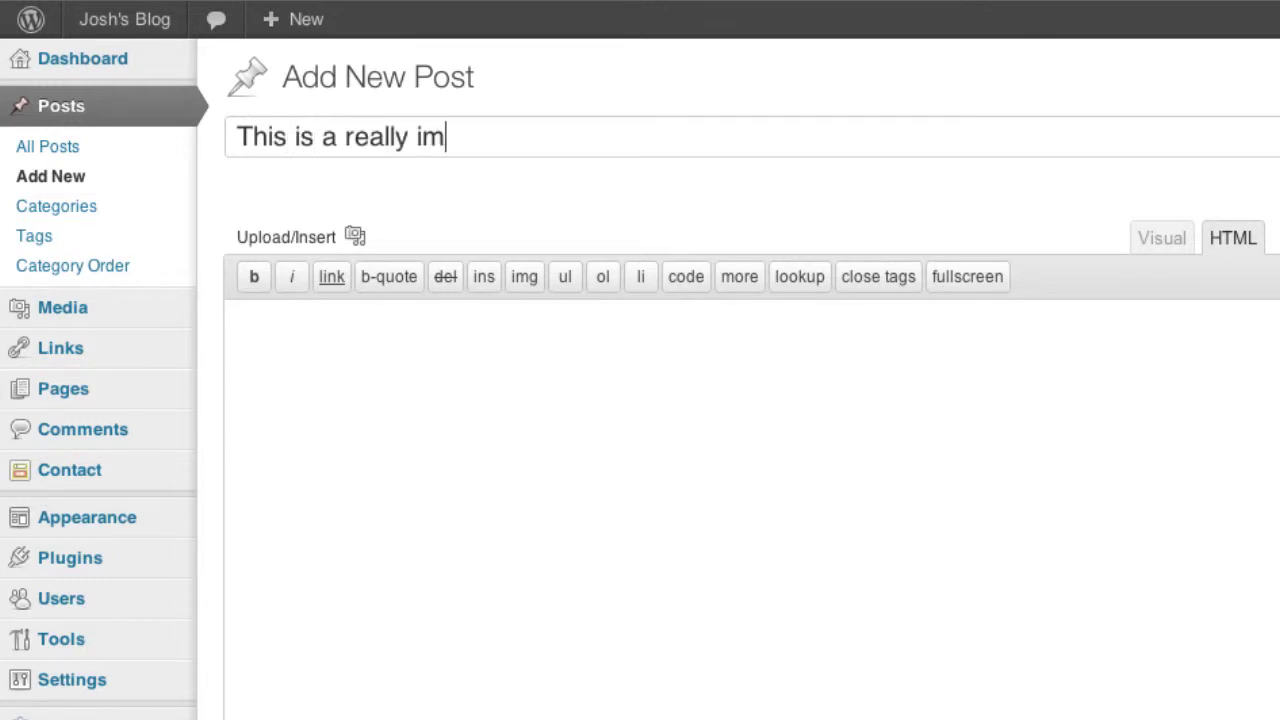
type("portant post about W")
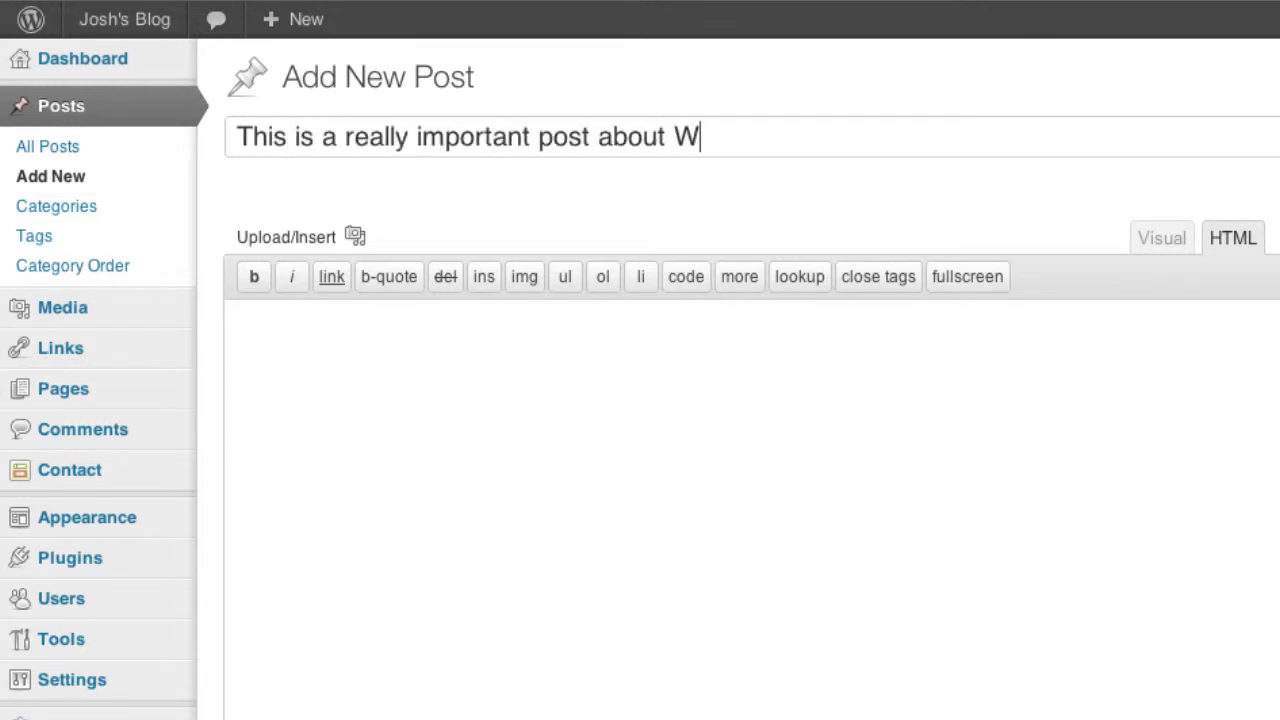
type("ordPRess")
key("BackSpace")
key("BackSpace")
key("BackSpace")
key("BackSpace")
type("ress")
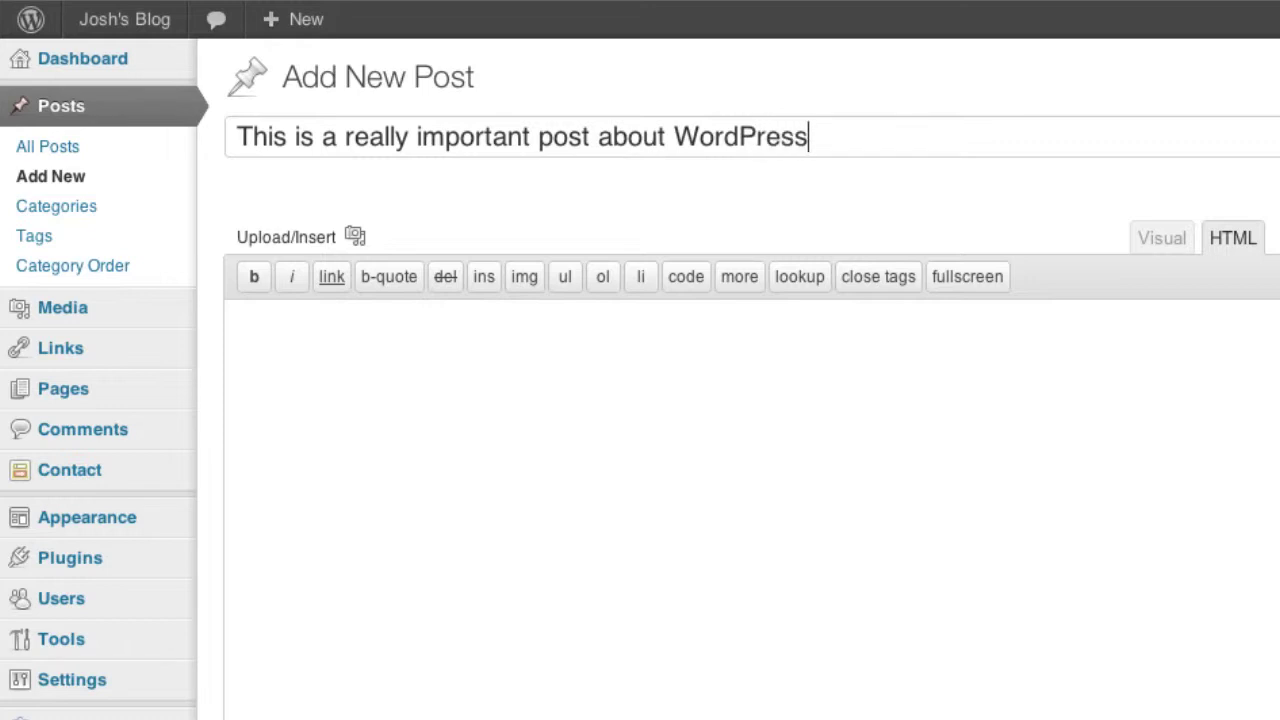
key("Tab")
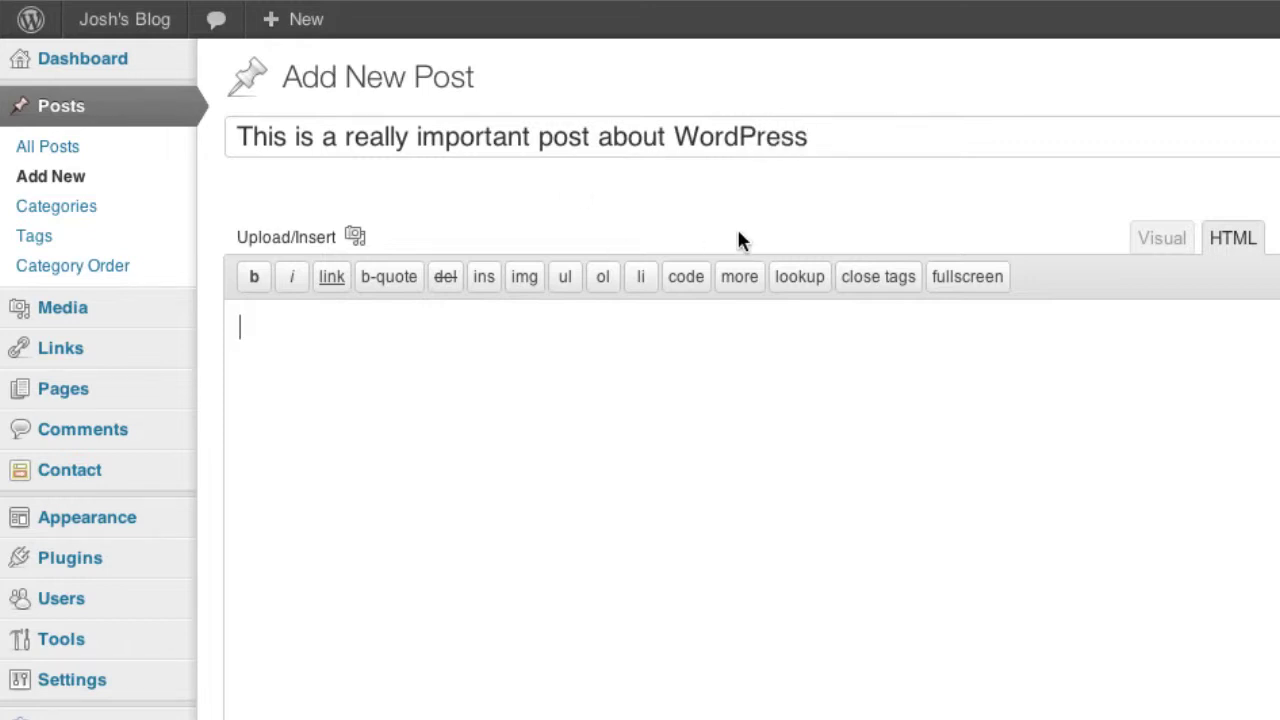